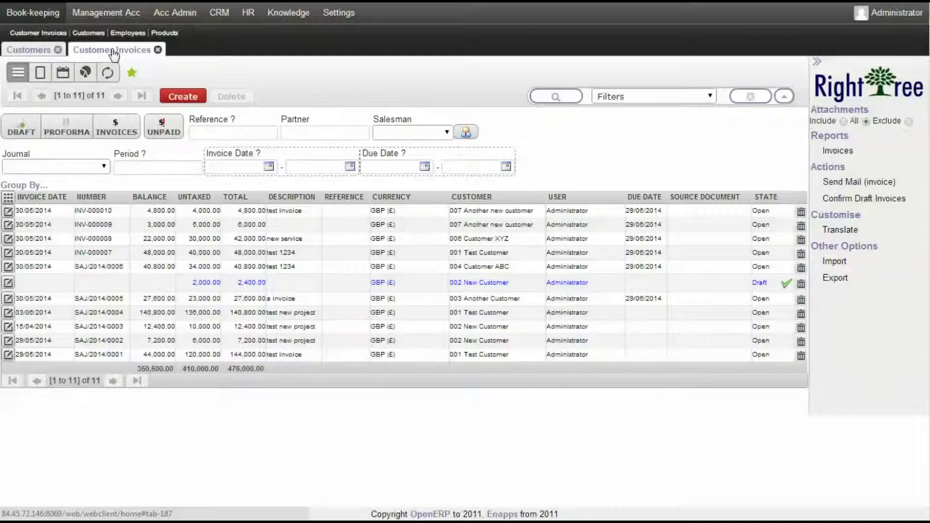
- Open the 1st reminder record from the accounting administration's Dunning Type list
click(31, 11)
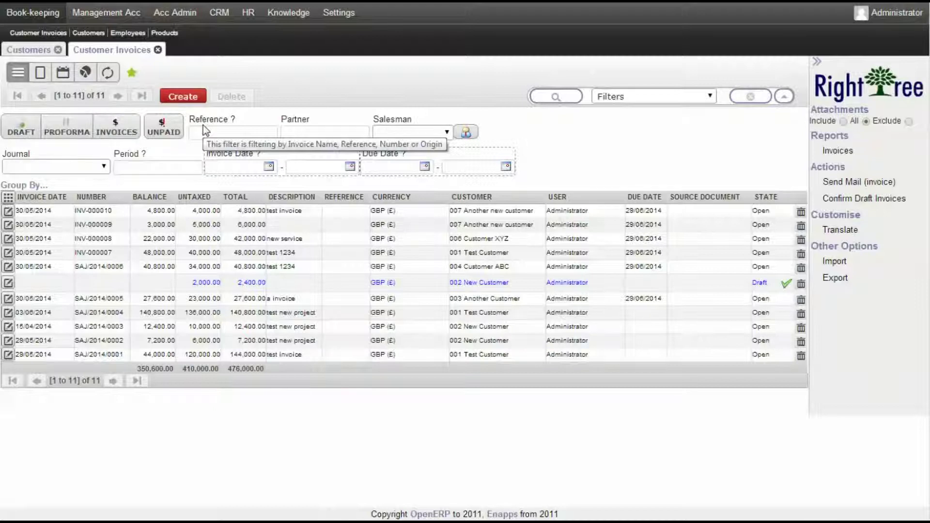
mouse_move(138, 18)
mouse_move(175, 12)
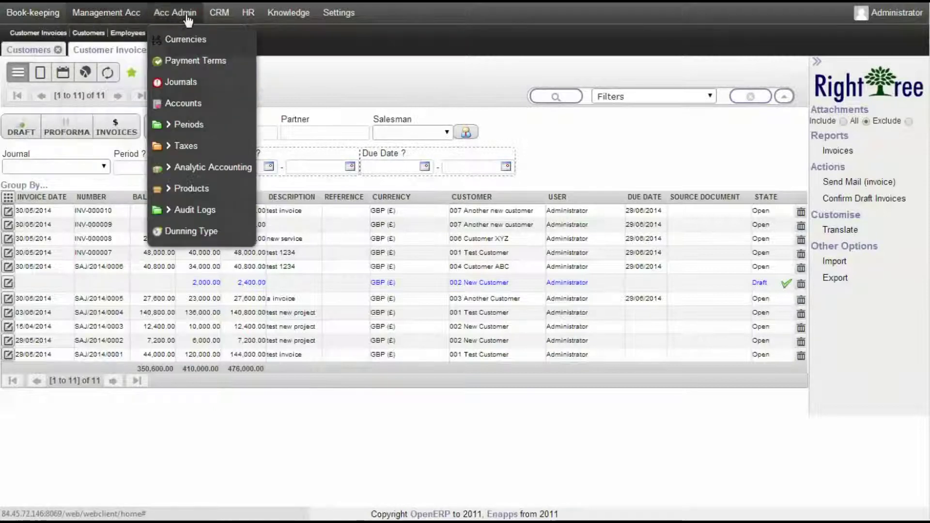
click(182, 231)
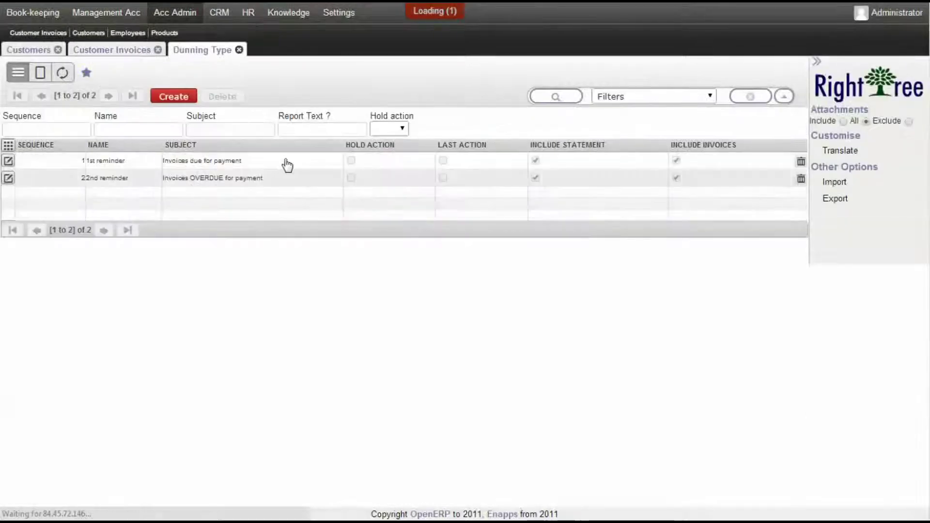
click(8, 161)
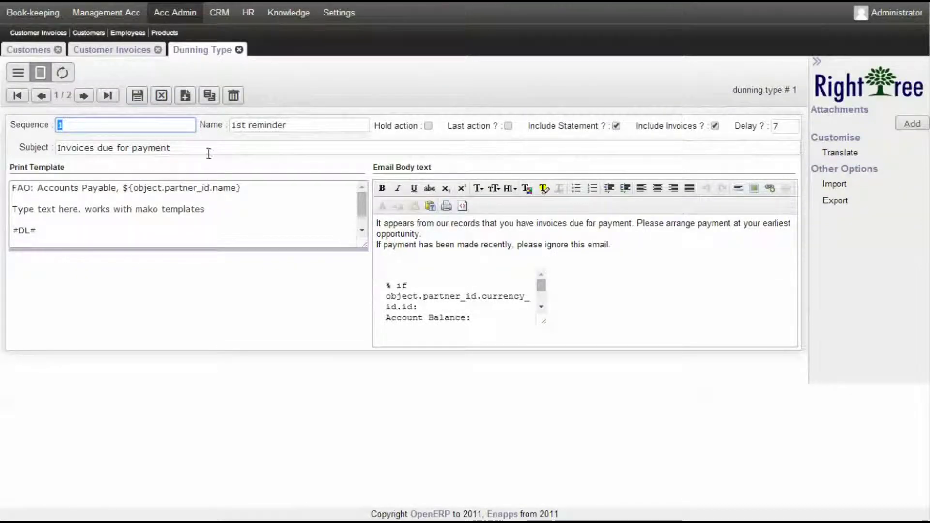
- Examine the 1st reminder's name, subject, print template, email body text, Include Statement option and Delay setting
drag(310, 124, 232, 121)
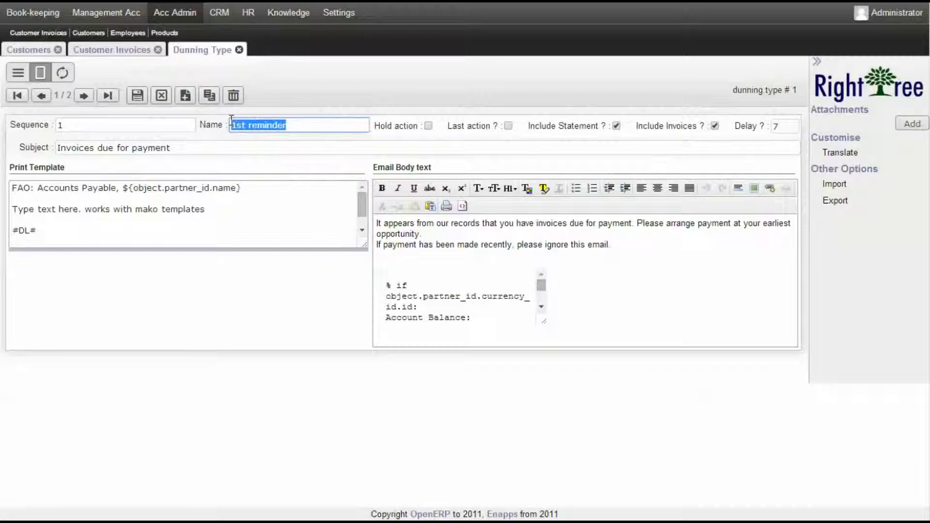
click(68, 149)
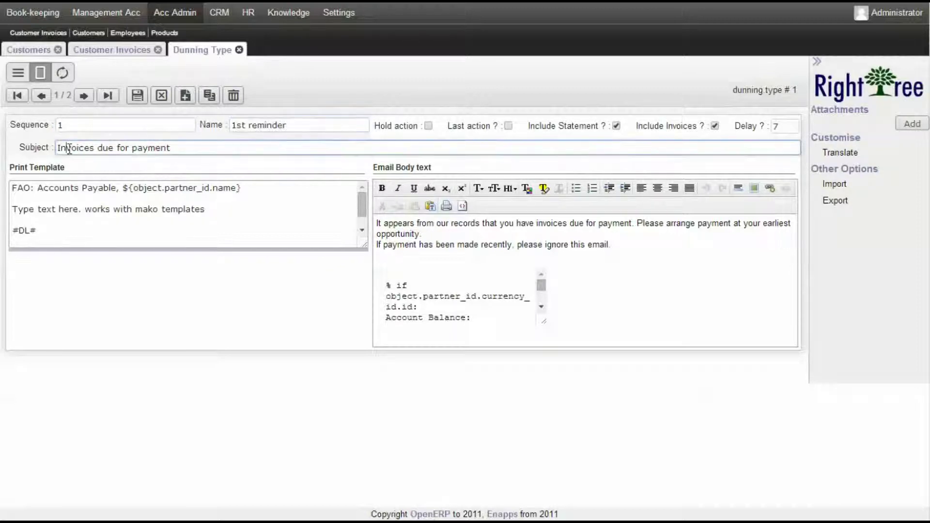
click(44, 186)
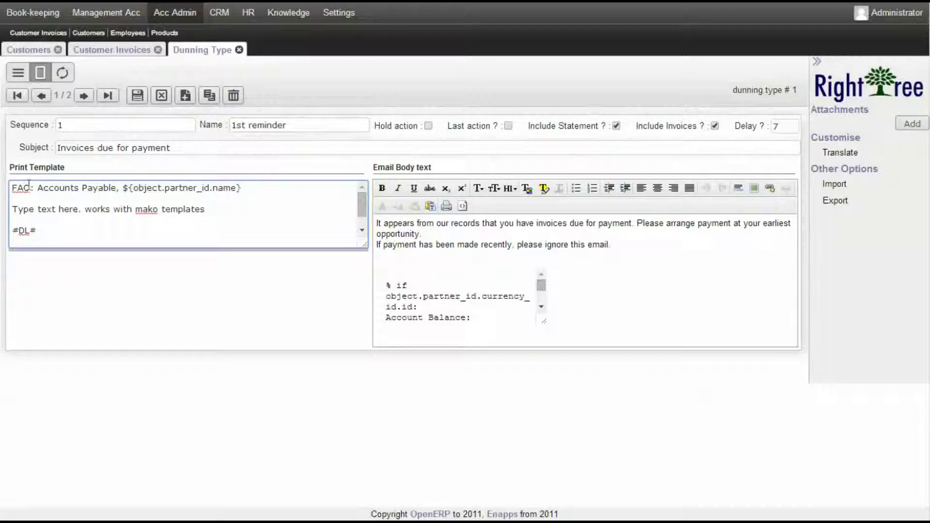
drag(276, 188, 125, 188)
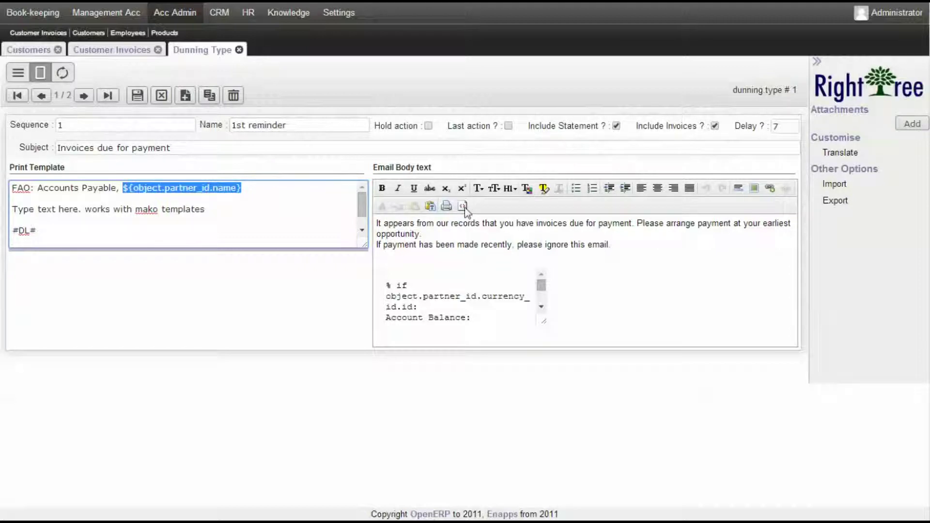
drag(382, 223, 452, 245)
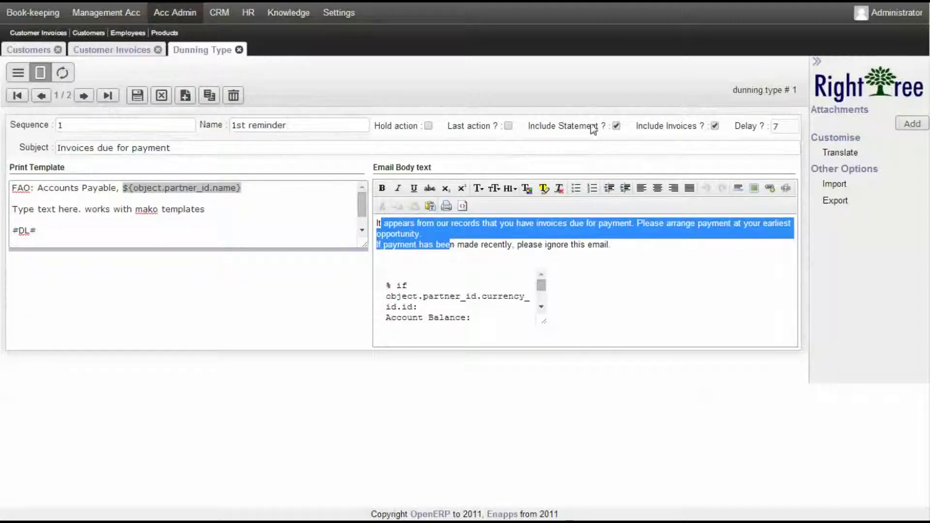
mouse_move(593, 128)
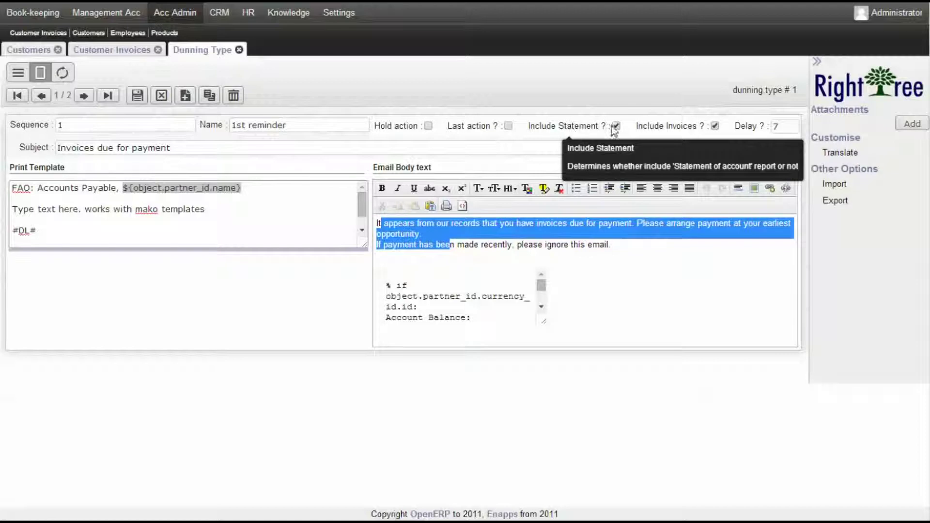
click(780, 127)
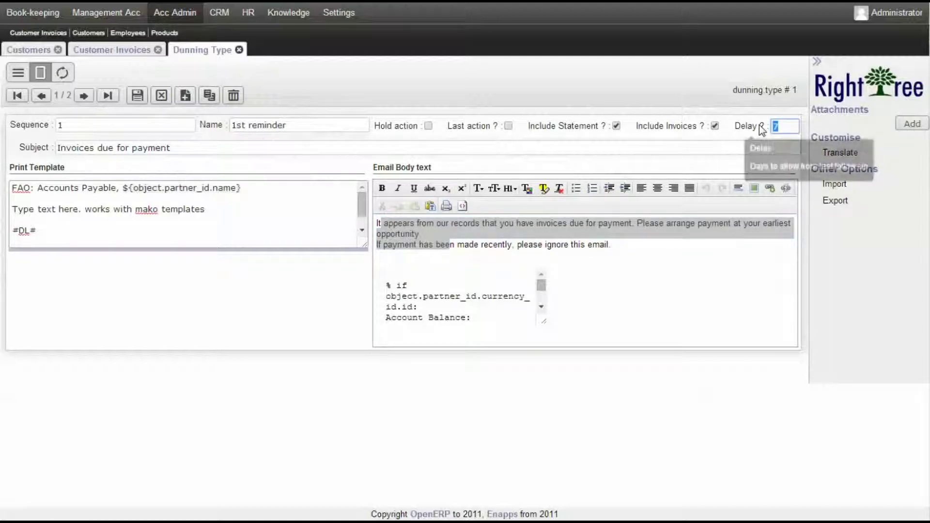
mouse_move(759, 125)
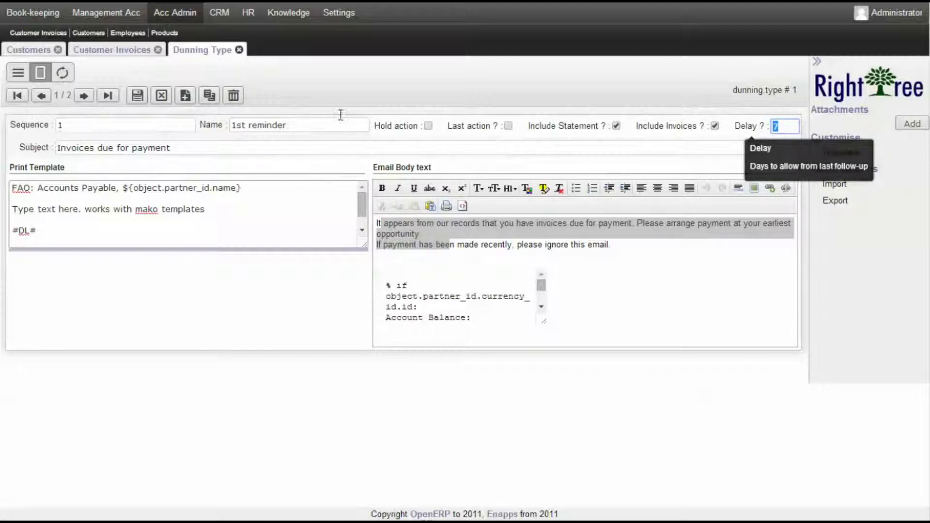
- Go to the 2nd reminder dunning type and examine its subject, print template text and Last action option
click(85, 99)
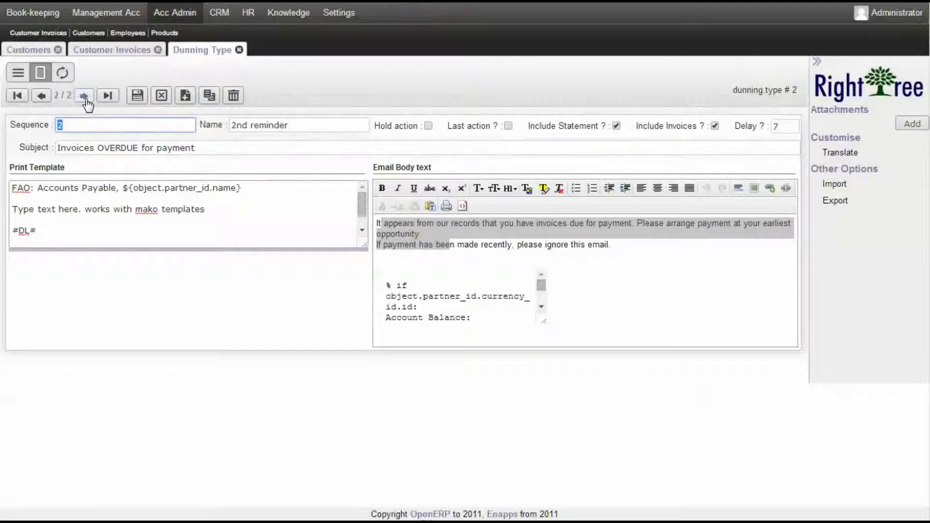
click(207, 148)
drag(207, 149, 43, 154)
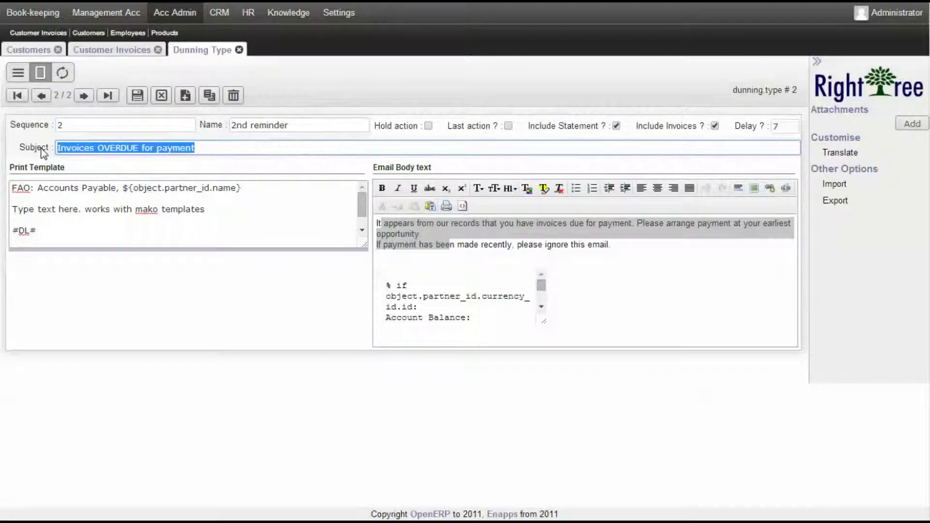
click(109, 146)
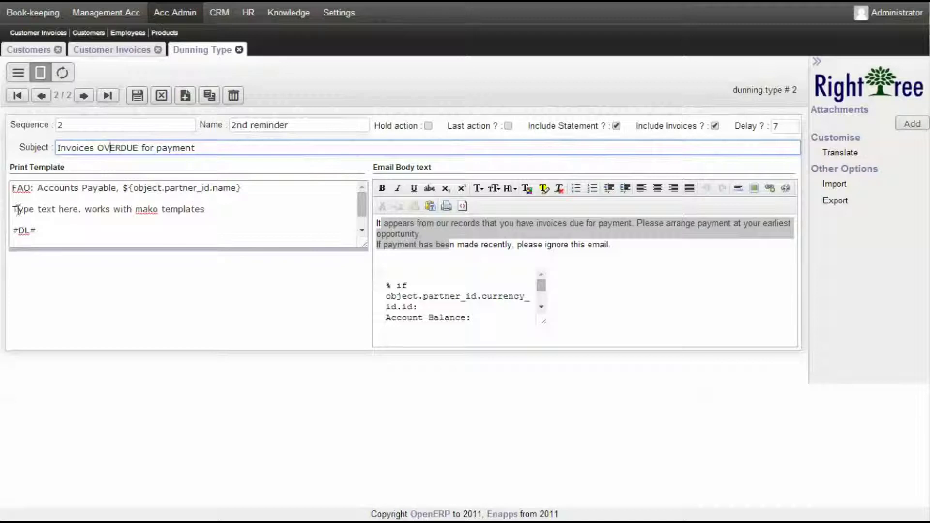
drag(12, 210, 135, 213)
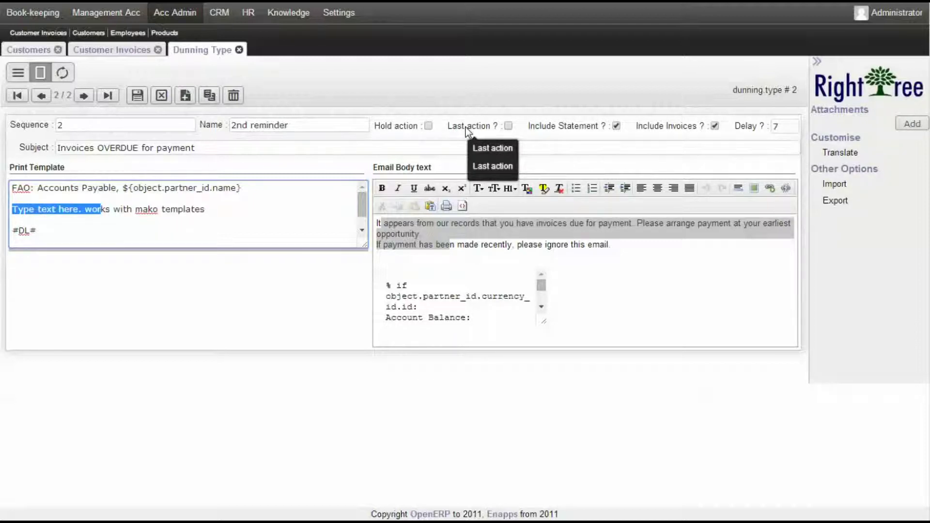
- Open the customers' Dunning Run list and view the existing run dated 30/05/2014
mouse_move(27, 14)
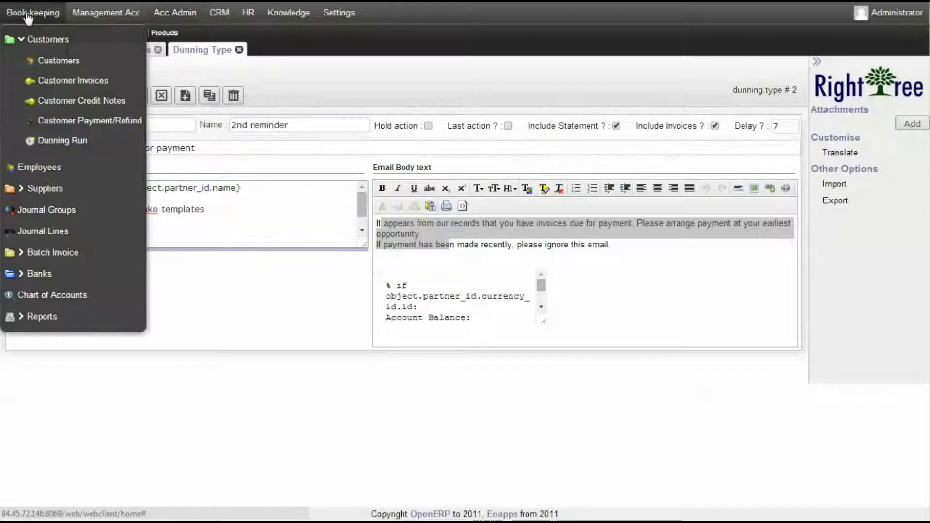
click(53, 142)
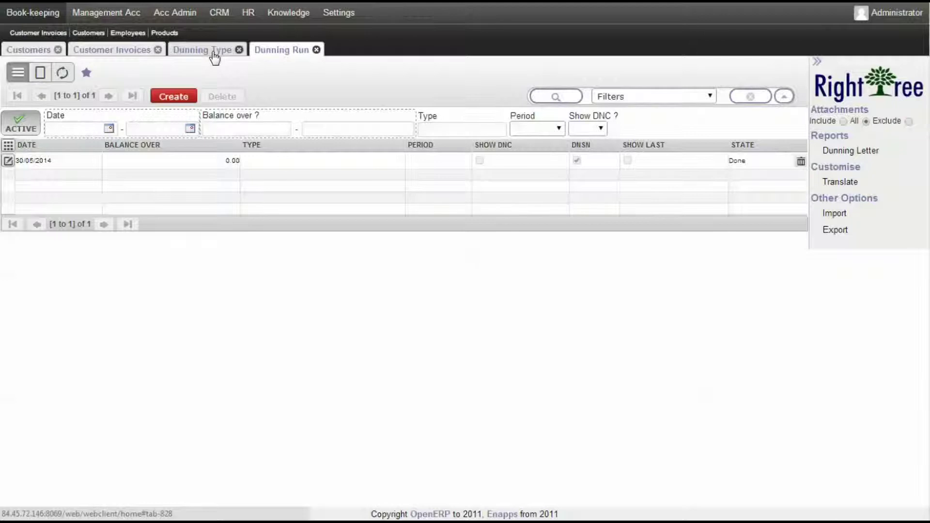
click(8, 163)
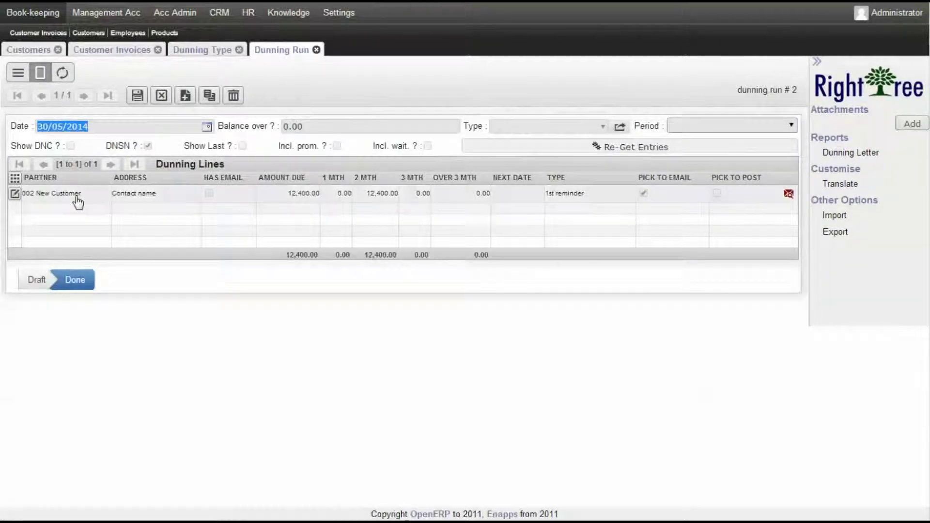
click(56, 127)
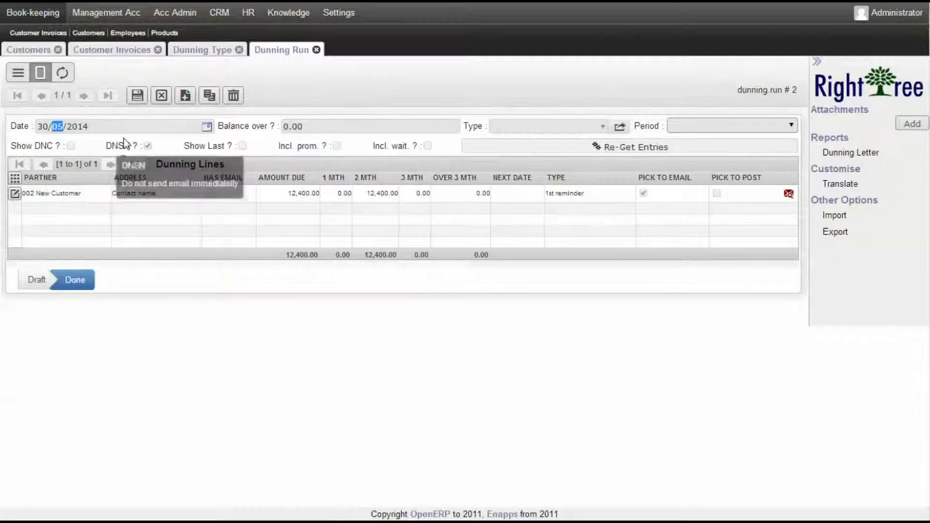
- Create a new dunning run dated 03/06/2014 and get its entries
click(185, 95)
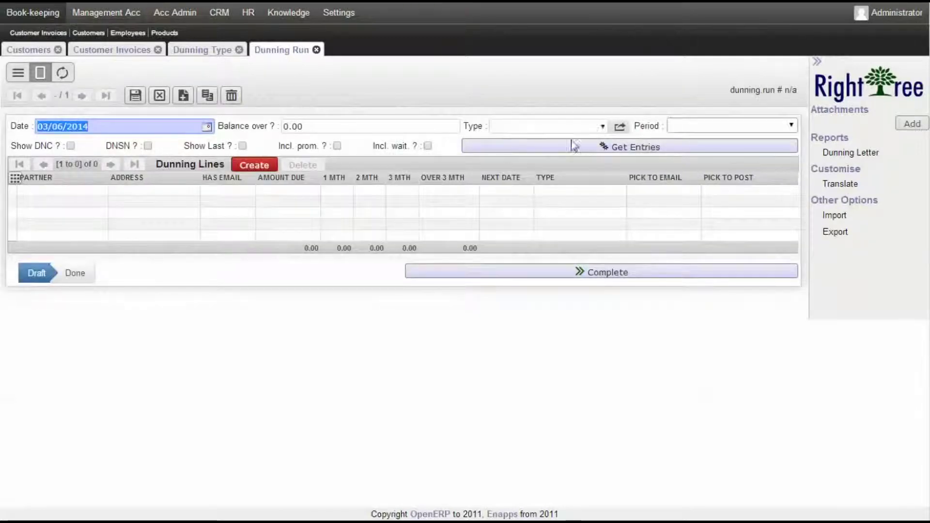
click(588, 152)
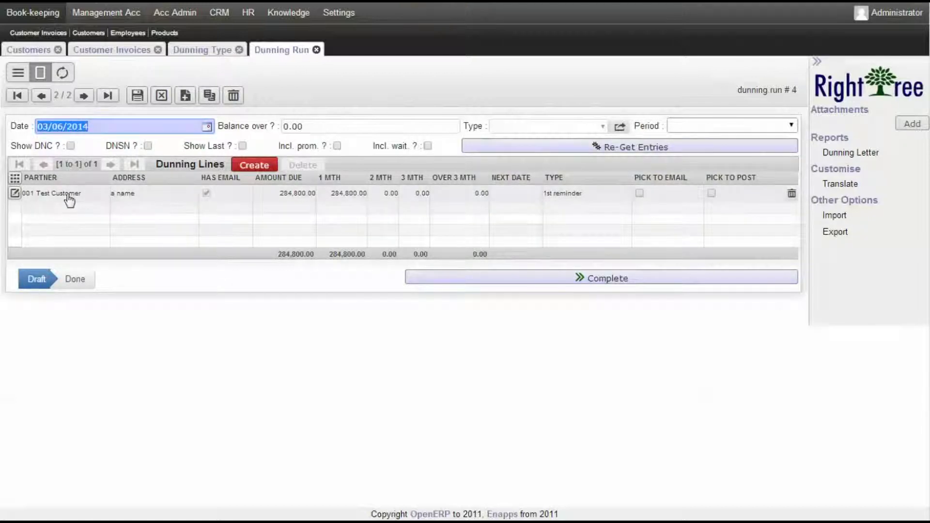
- View the 30/05/2014 dunning run from a second Dunning Run list, and return to the new draft run
click(38, 15)
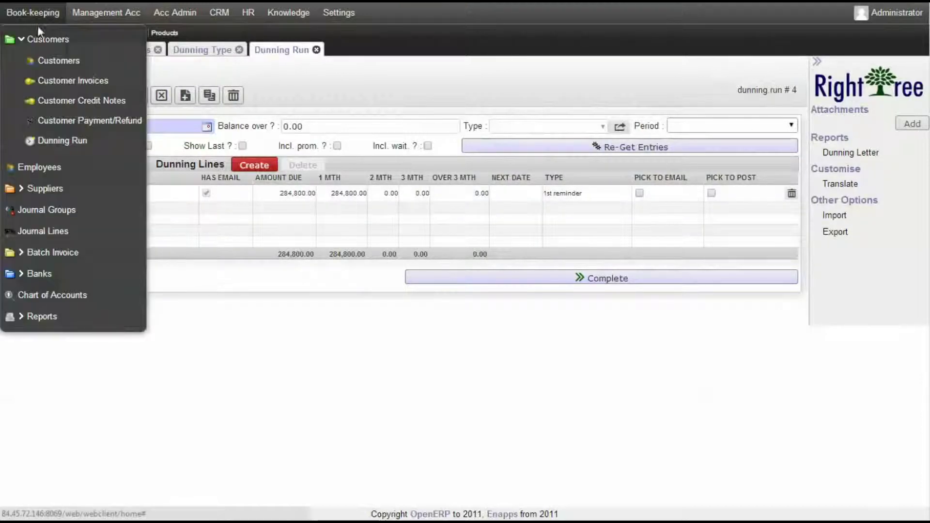
click(57, 140)
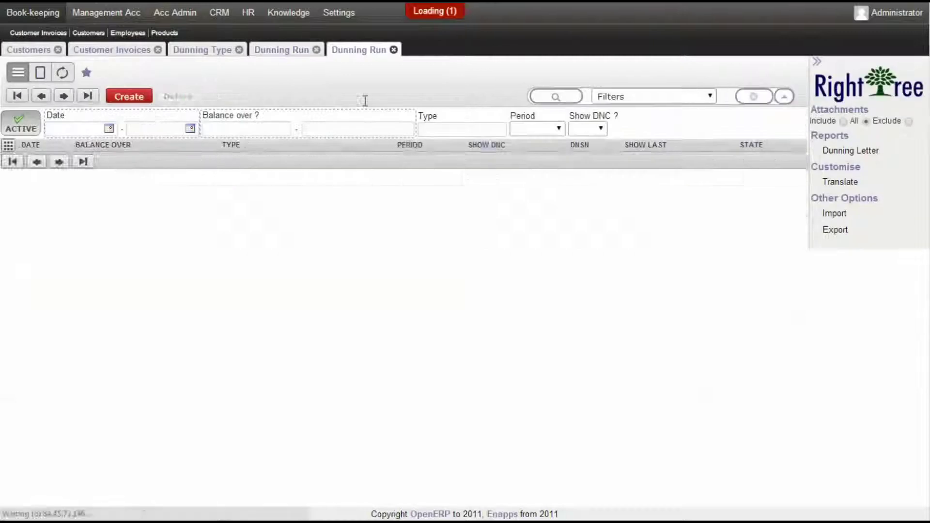
click(62, 157)
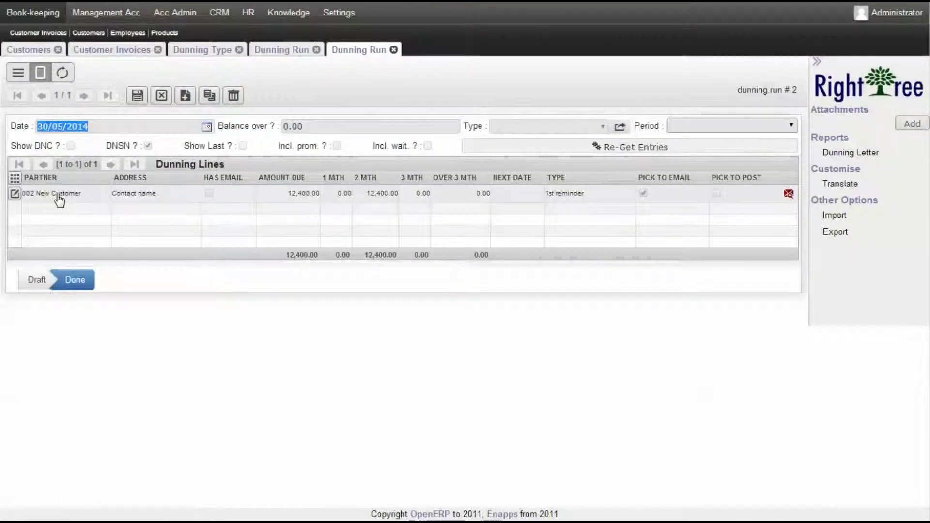
click(285, 50)
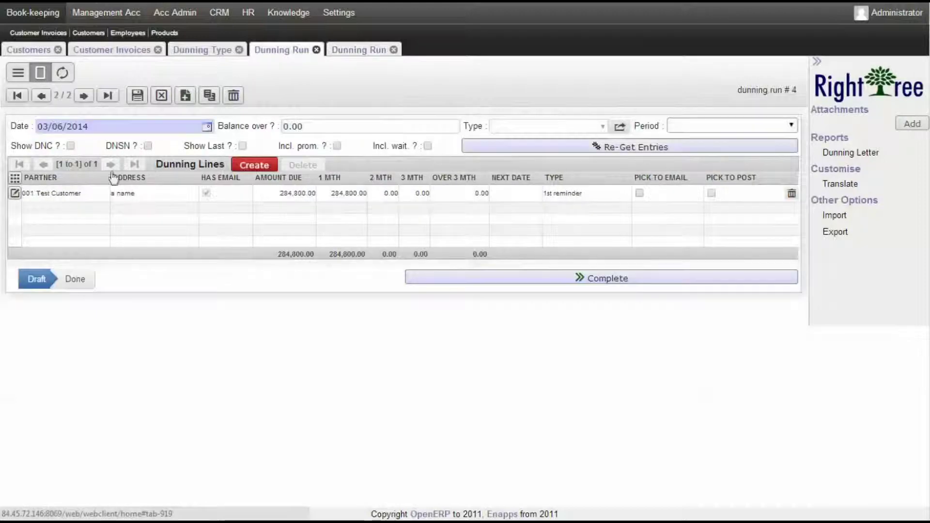
- Mark the Test Customer dunning line as both Pick to Email and Pick to Post, and save the run
click(67, 197)
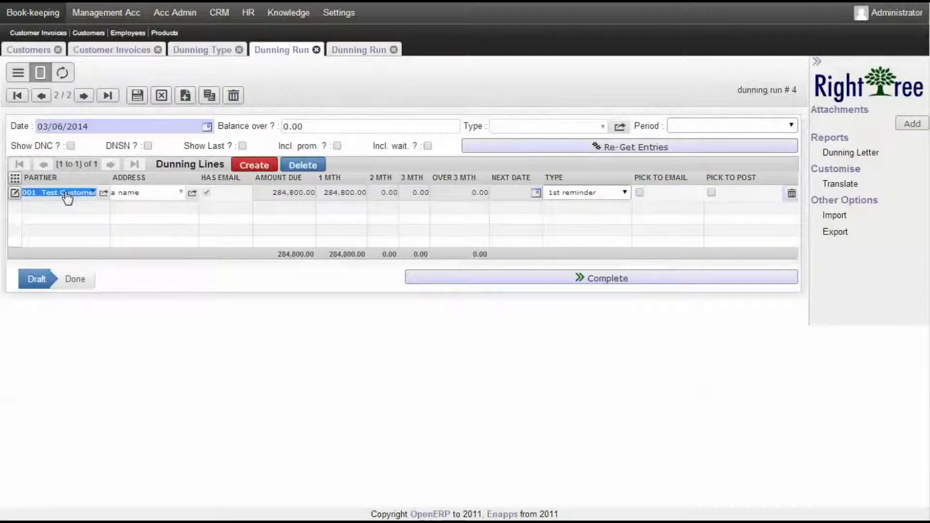
click(182, 195)
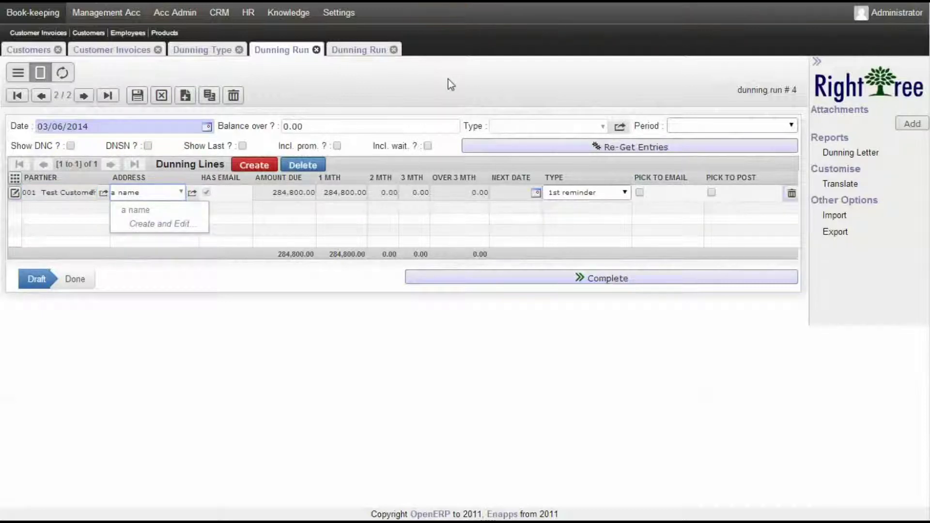
click(640, 194)
click(710, 191)
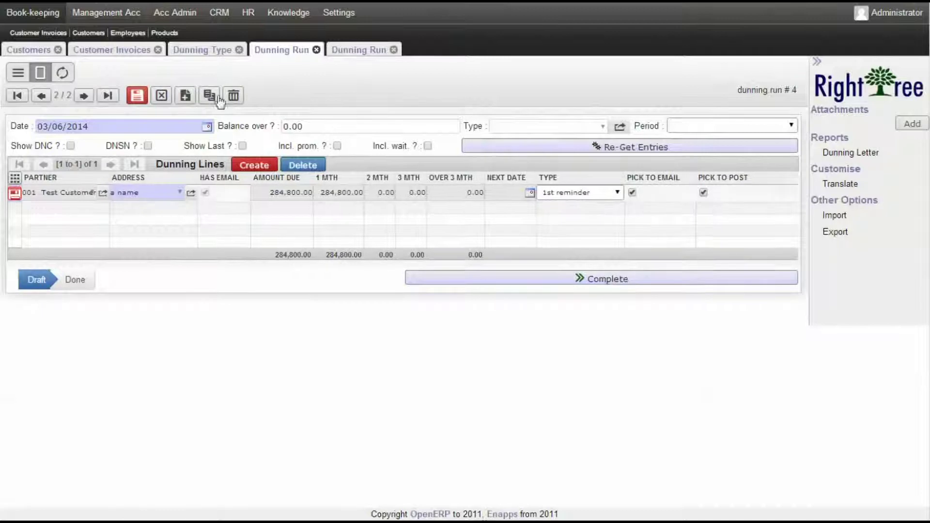
click(138, 96)
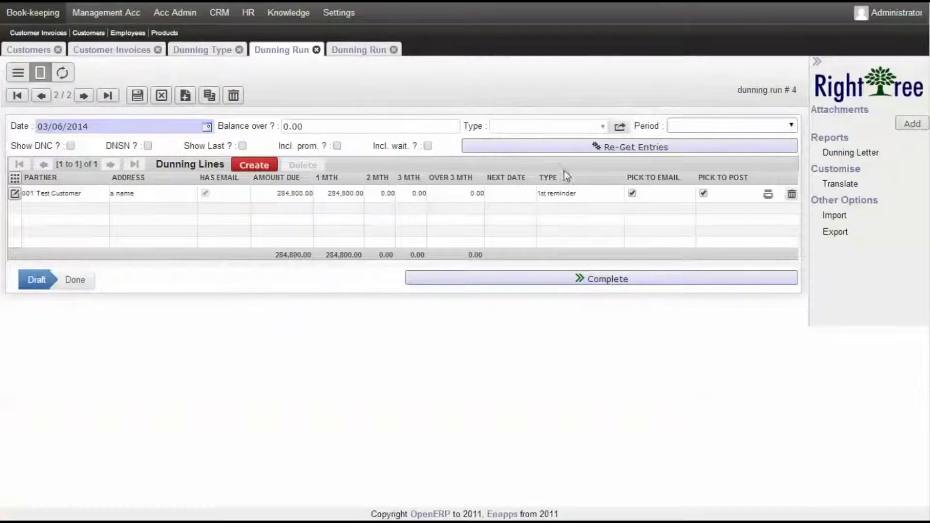
- Clear Pick to Post on the Test Customer dunning line and save the run
click(704, 194)
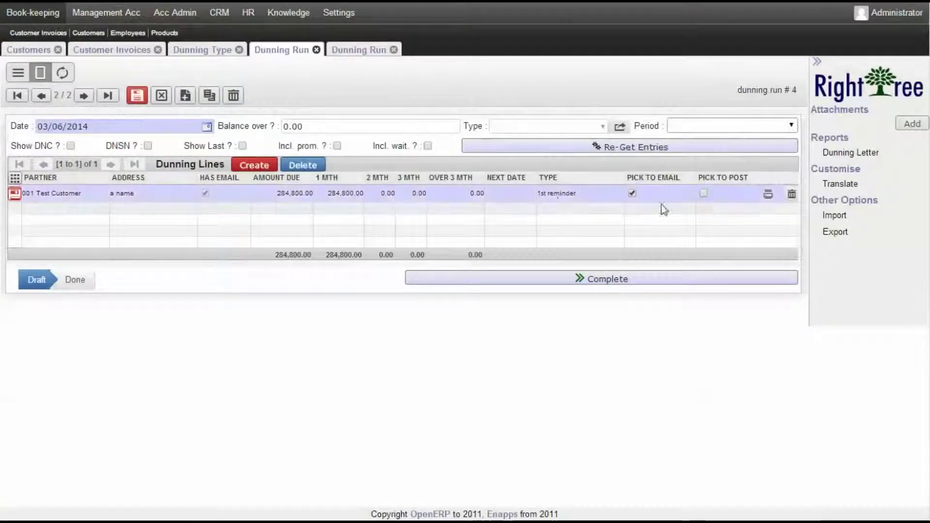
click(137, 96)
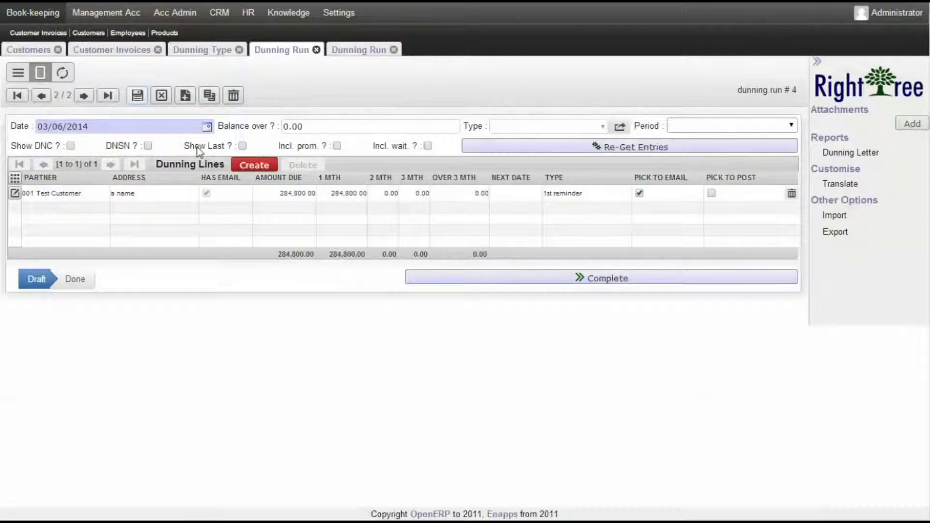
- Enable DNSN so that emails are not sent immediately, and complete the dunning run
click(148, 146)
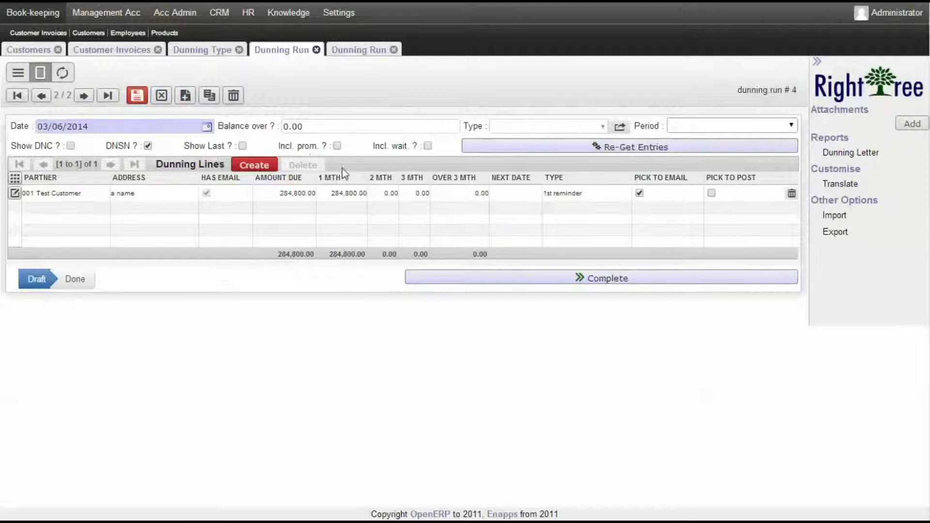
click(624, 285)
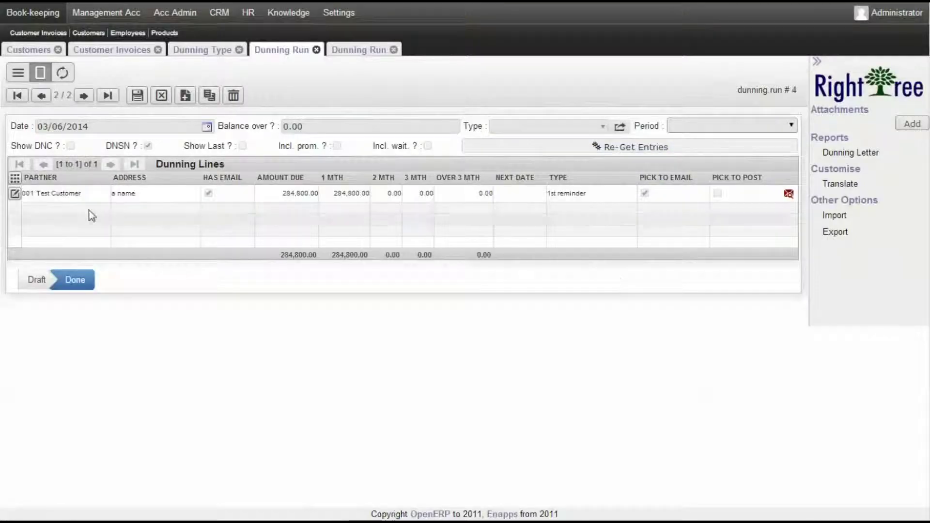
- Open the reminder email for the Test Customer line and review its sender, recipients, message text, account balance and overdue amount
click(790, 195)
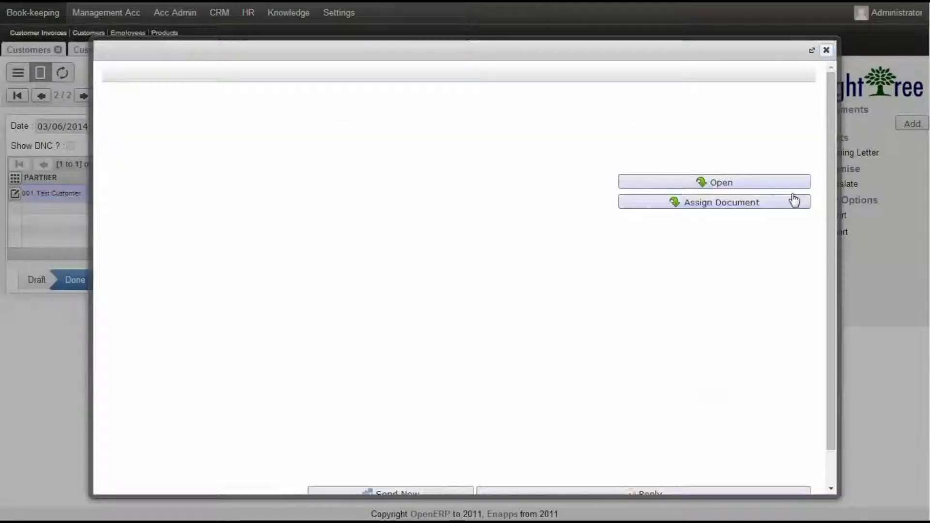
drag(283, 186, 144, 186)
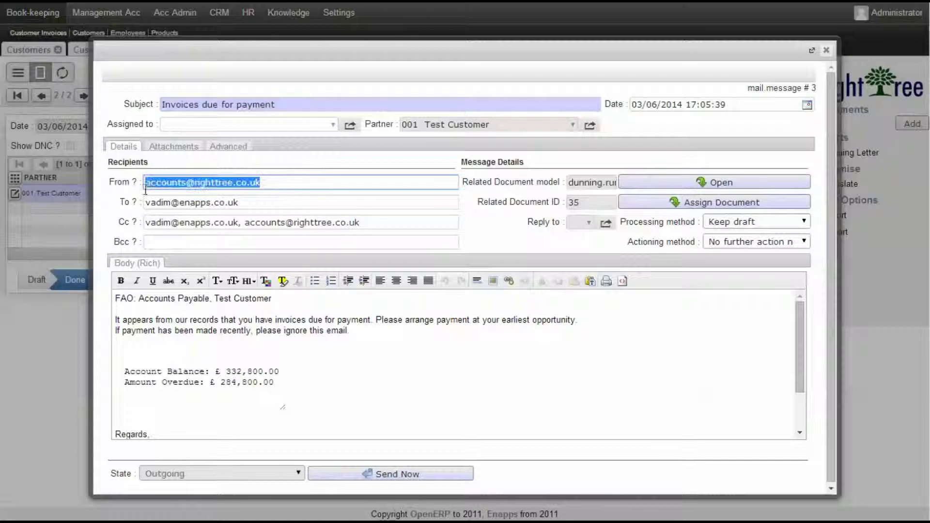
click(256, 206)
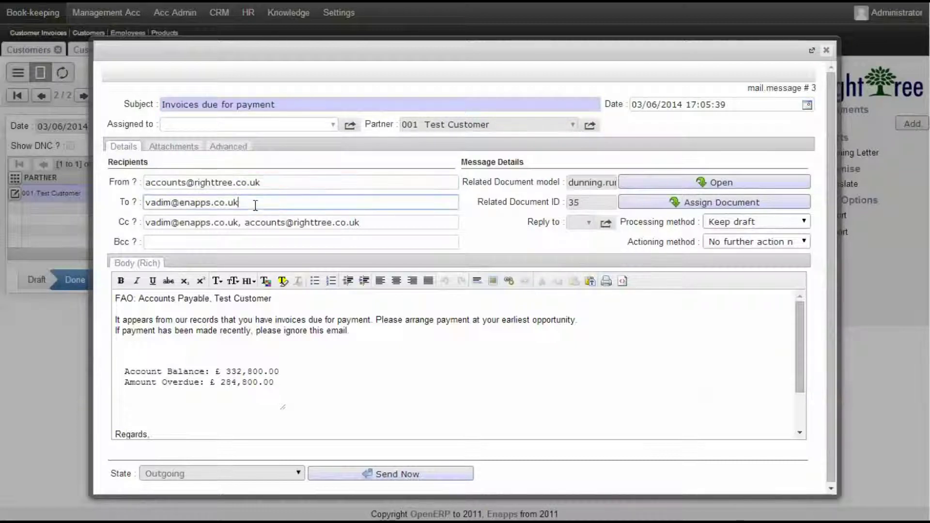
click(140, 307)
scroll(210, 344, down, 2)
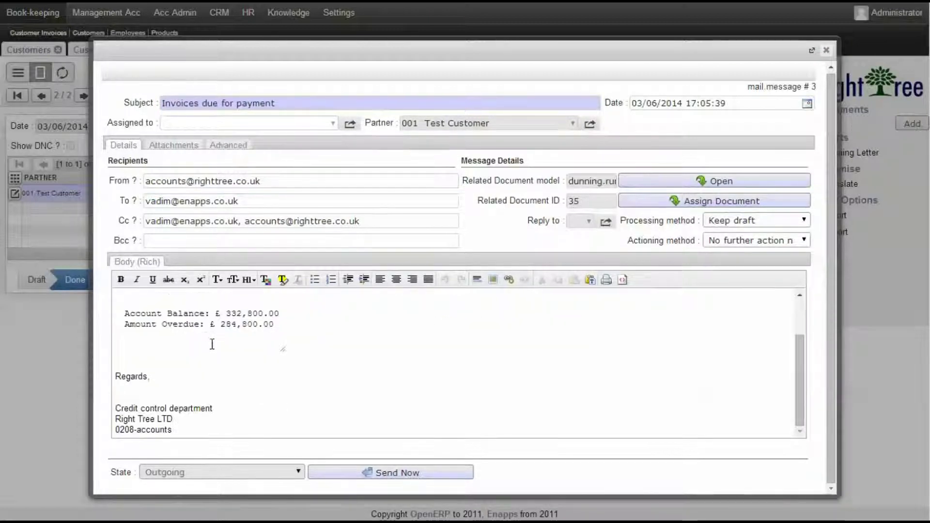
double_click(235, 313)
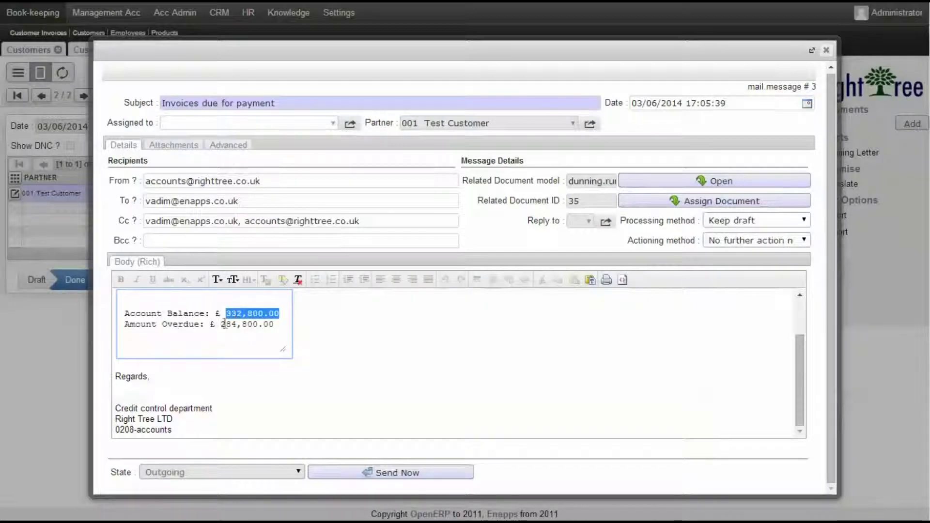
double_click(245, 324)
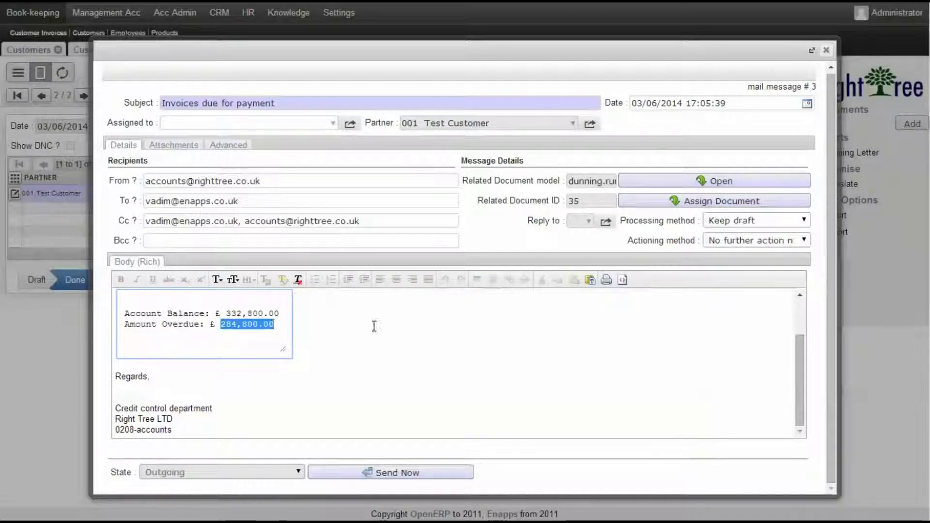
- List the email's attachments and view the Letter to Test Customer.pdf document
click(183, 147)
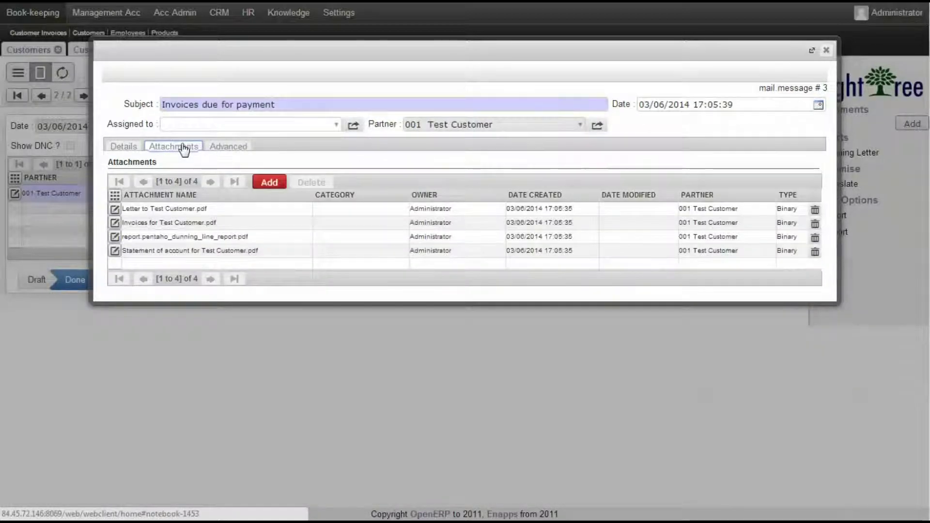
click(113, 209)
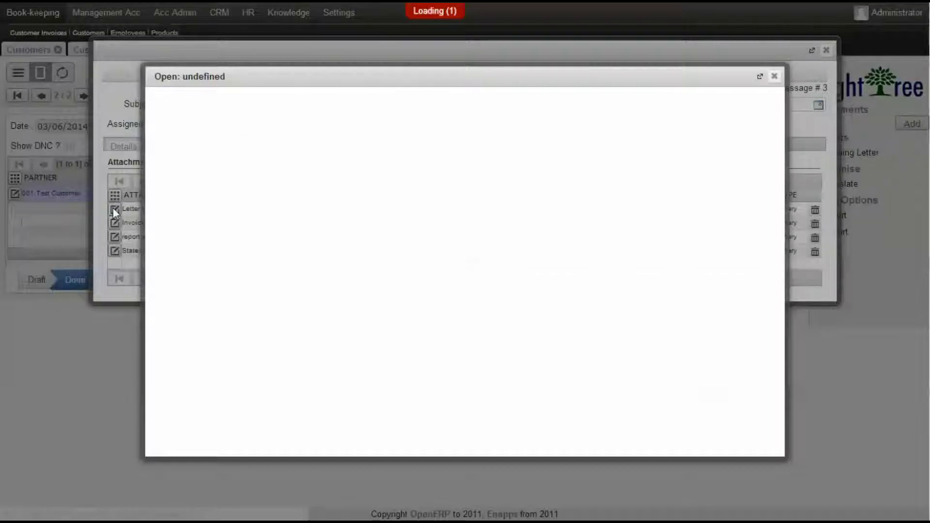
click(404, 217)
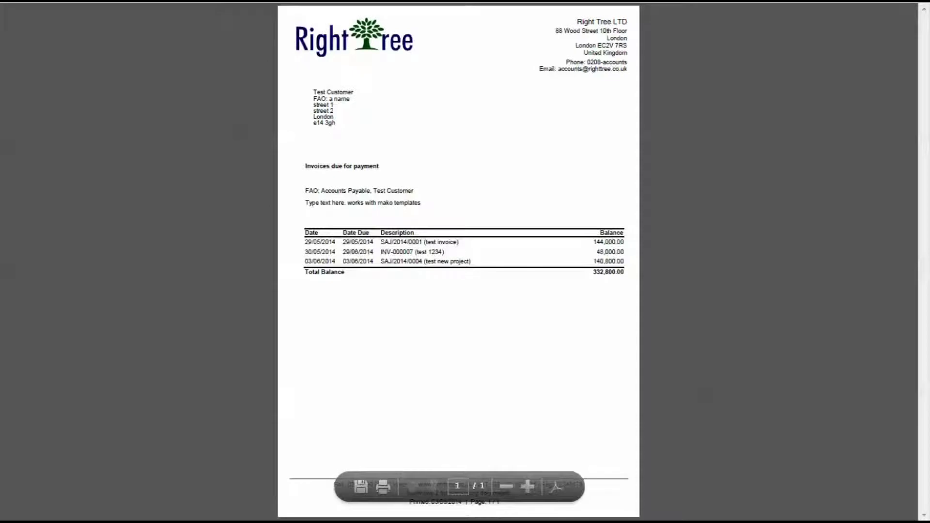
key(ctrl+w)
- Go to the Invoices for Test Customer.pdf attachment and look through its invoice pages
click(239, 102)
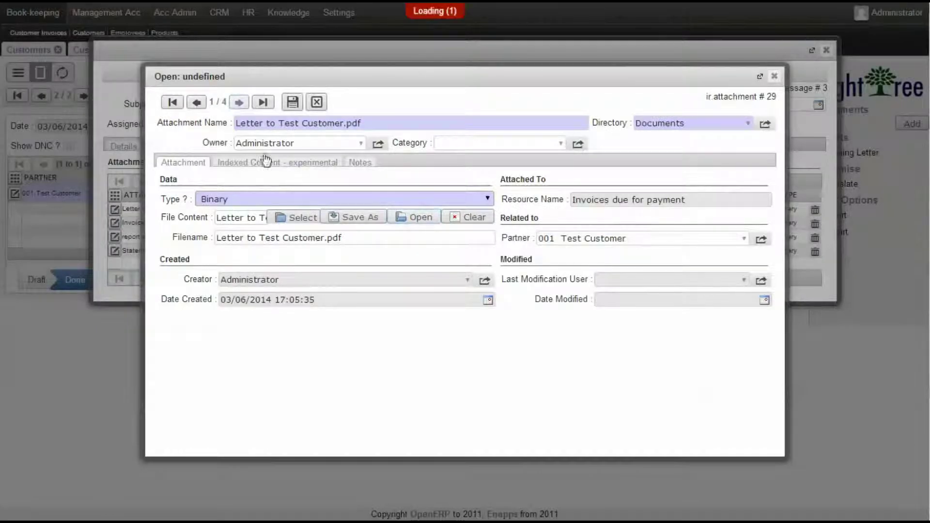
click(417, 217)
scroll(429, 191, down, 1)
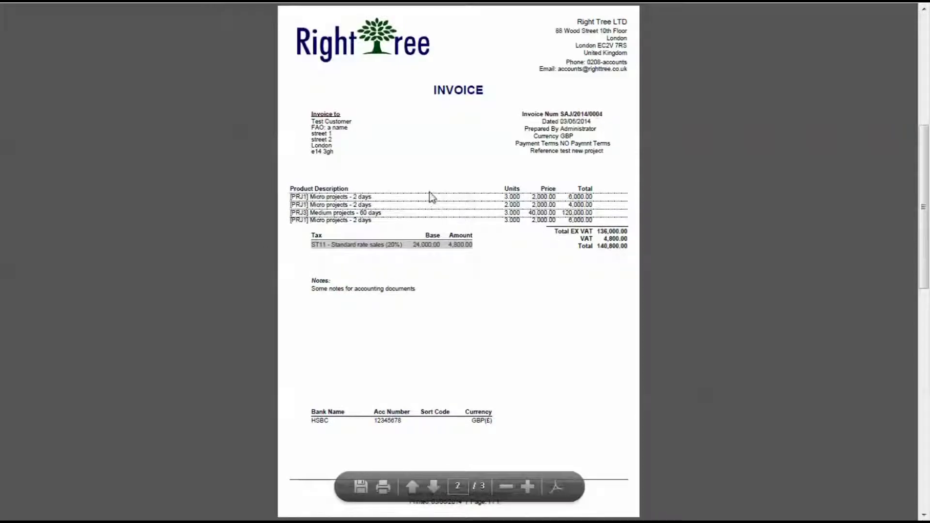
scroll(429, 192, up, 1)
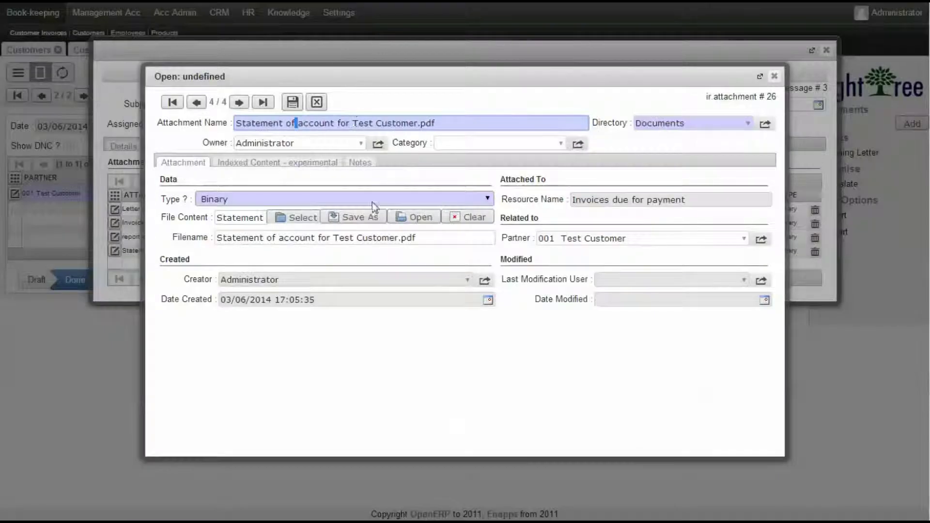
- View the Statement of account for Test Customer.pdf with its aged summary, and close the attachment and the email
click(417, 216)
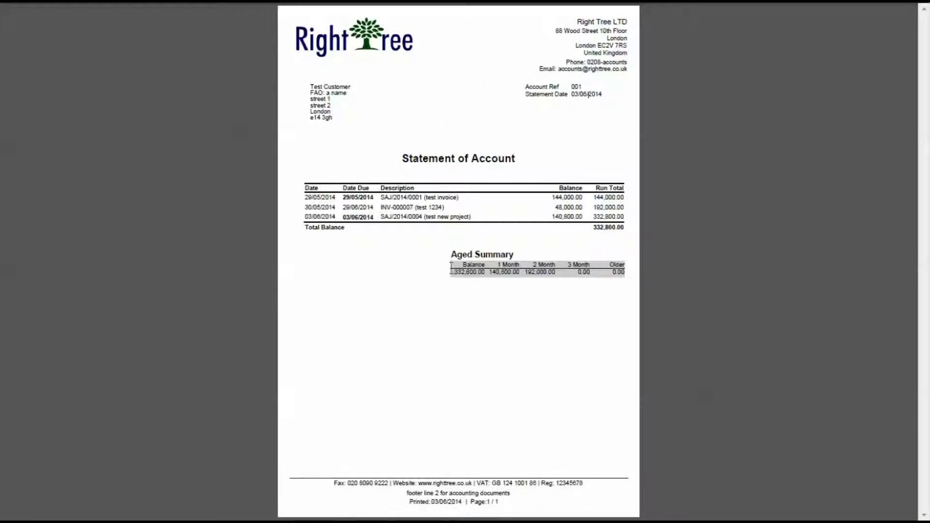
drag(453, 269, 617, 277)
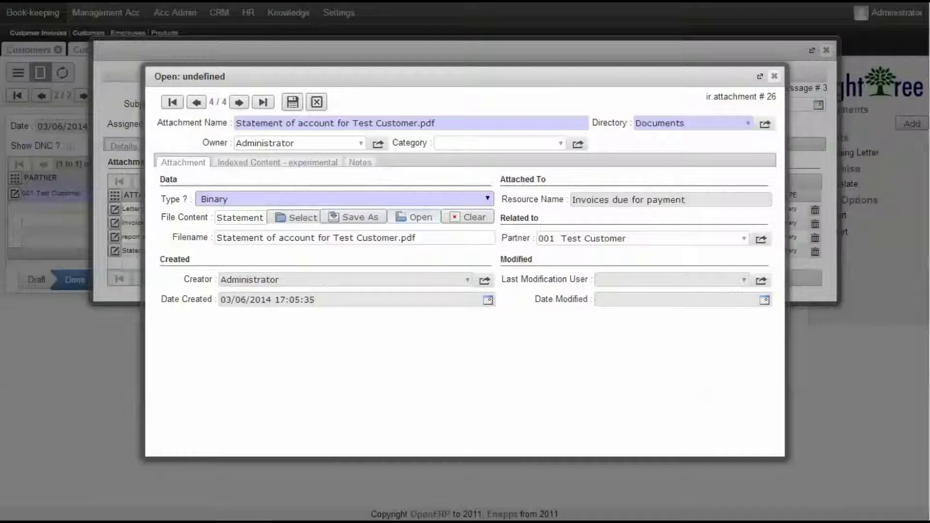
click(771, 77)
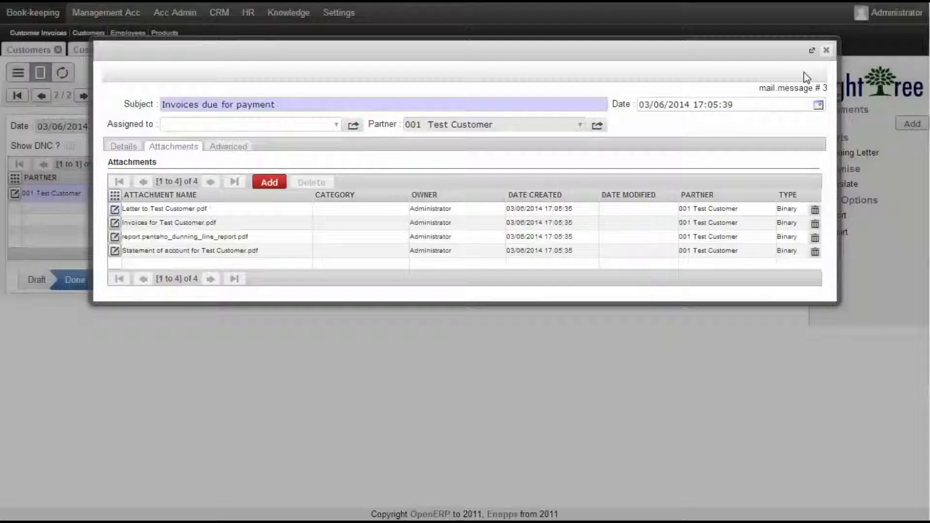
click(827, 50)
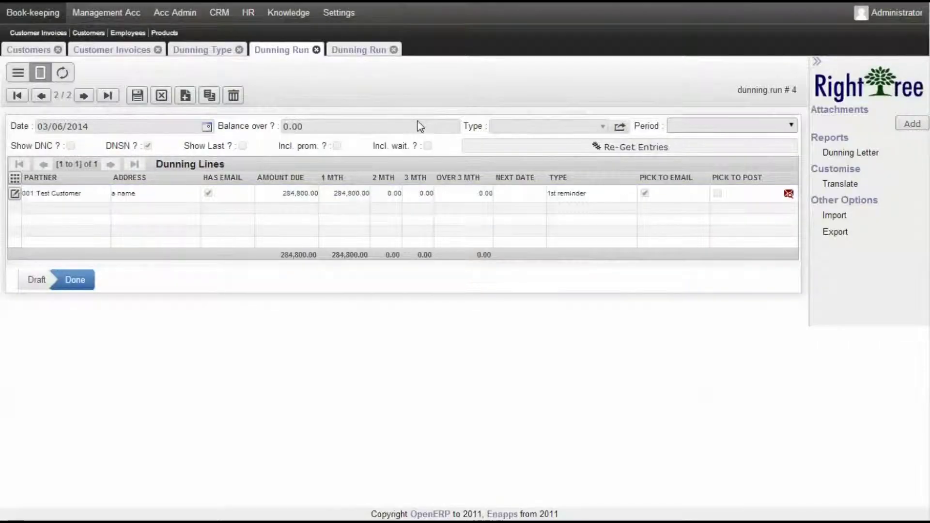
- Open the Test Customer record from the customer list and view its dunning history
click(29, 50)
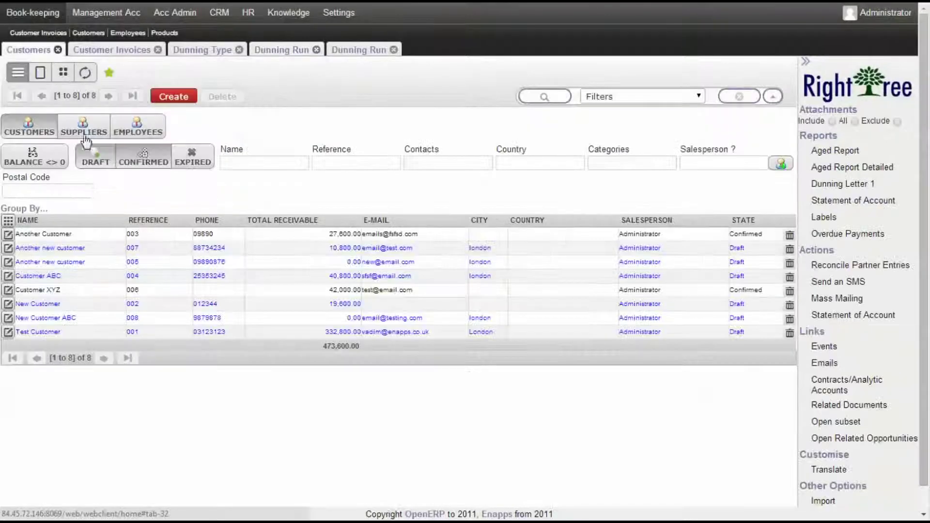
click(8, 332)
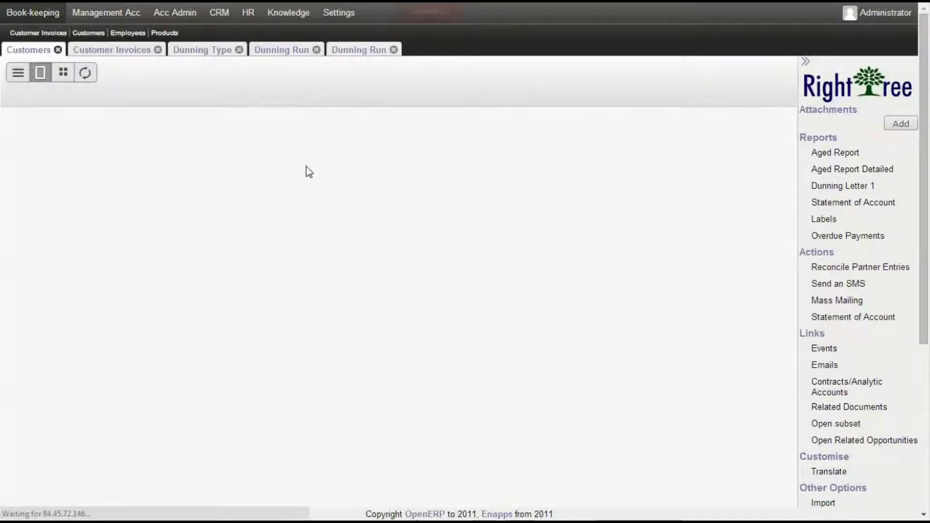
click(344, 169)
click(200, 243)
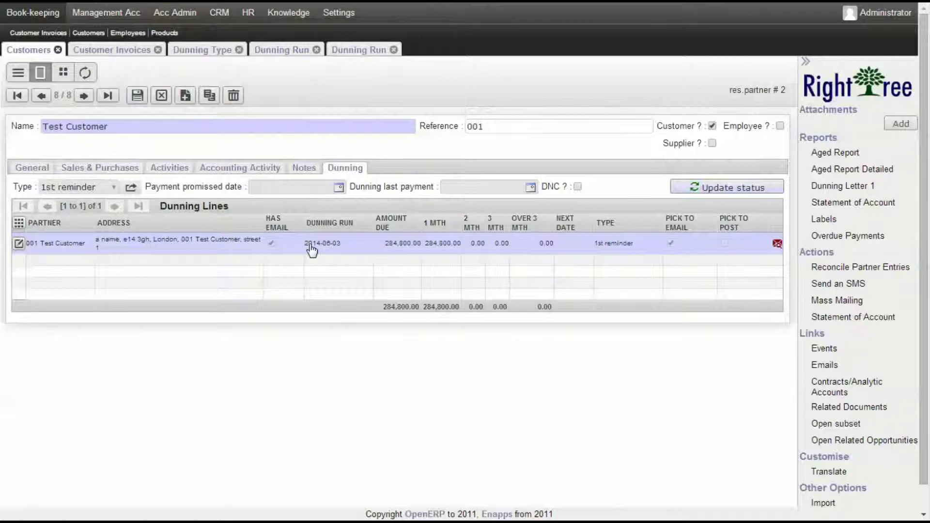
- Update Test Customer's dunning status with promised payment date 09/06/2014 and message "next week payment", and check the customer's activities
click(714, 192)
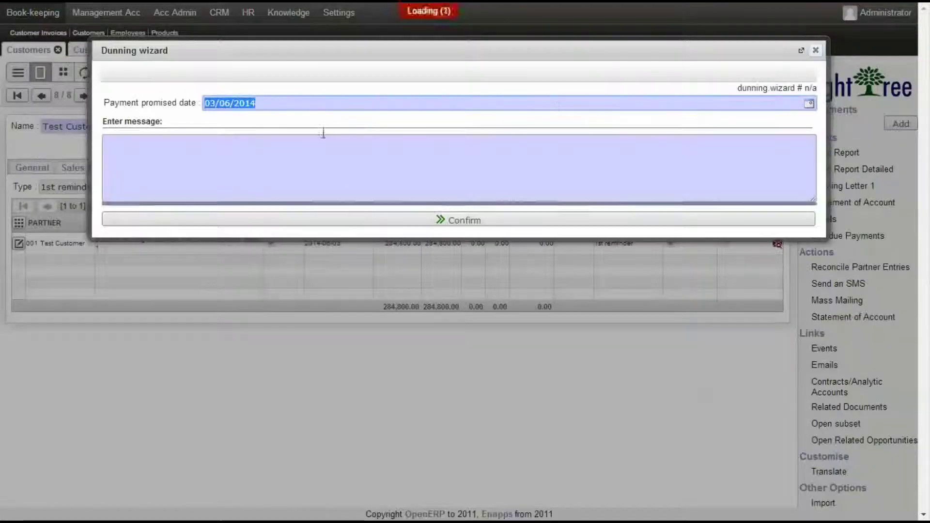
click(809, 106)
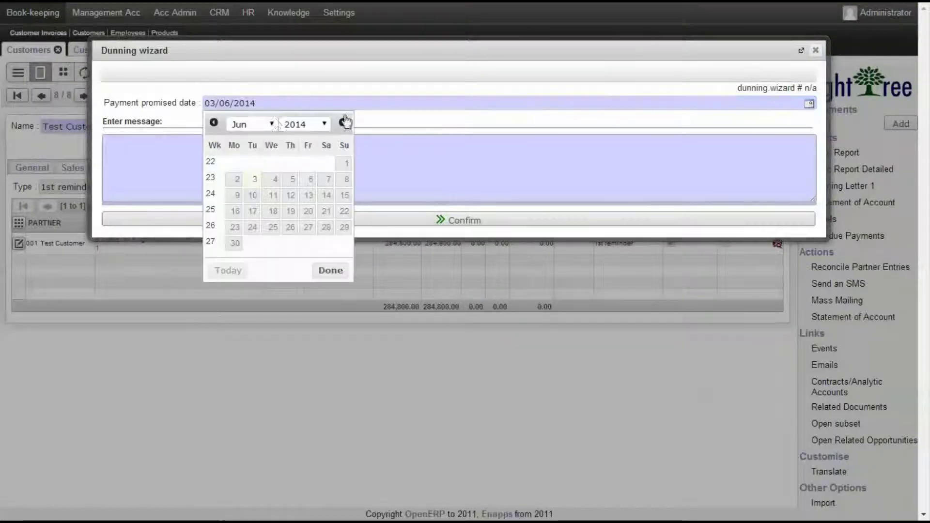
click(236, 196)
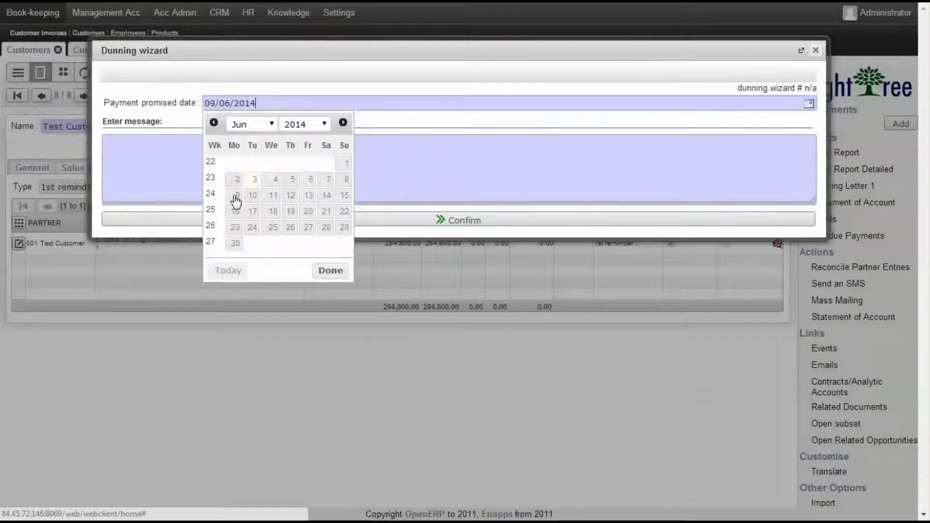
click(160, 150)
text(next )
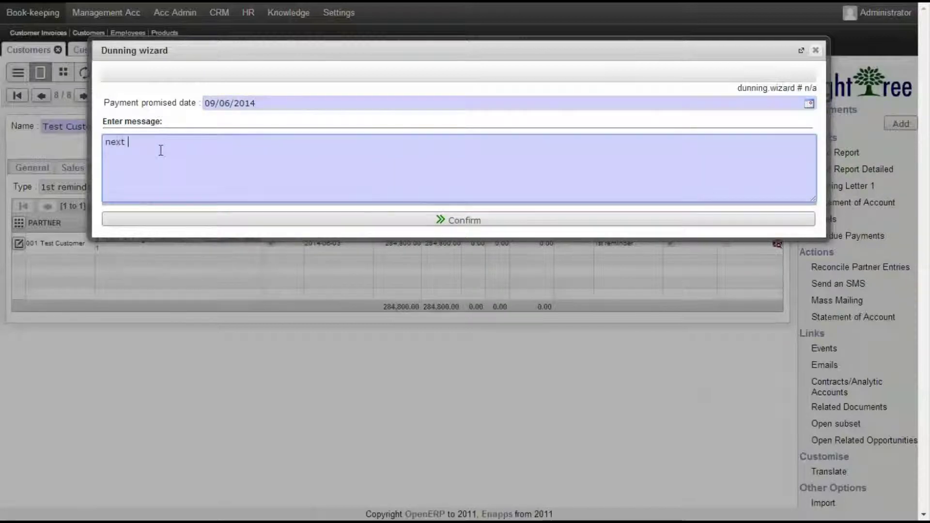
text(week payment)
click(356, 220)
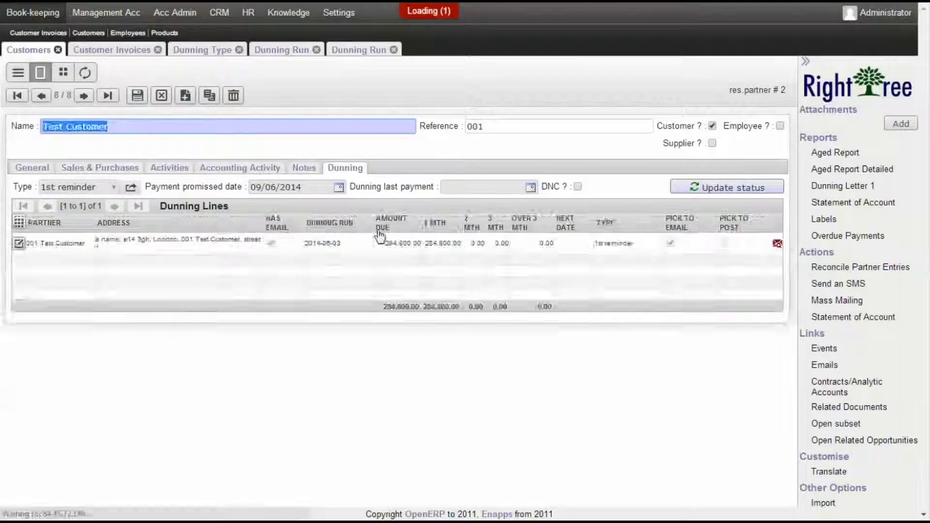
drag(312, 187, 250, 187)
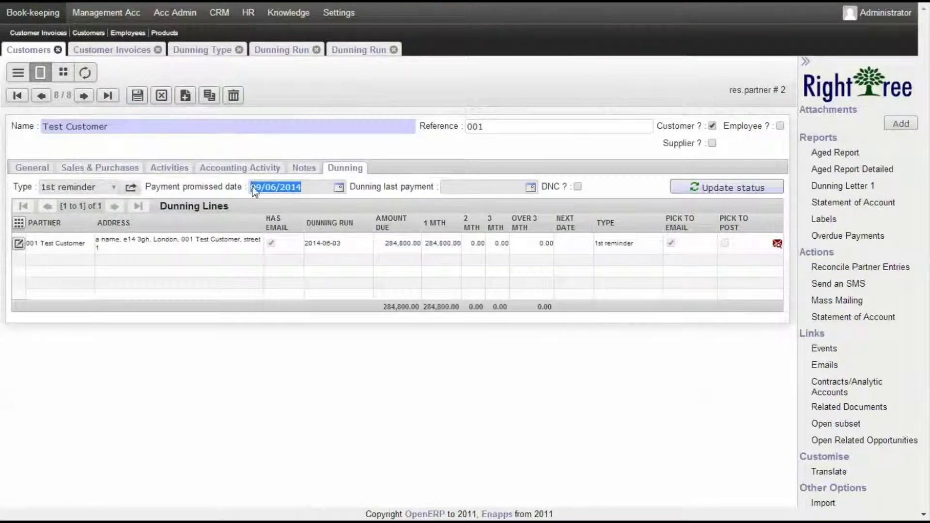
click(158, 174)
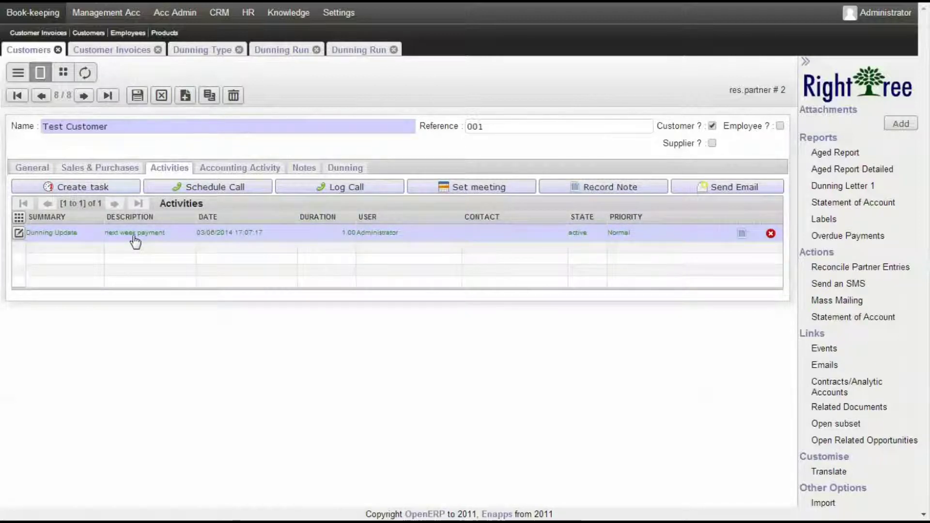
- Create a new dunning run dated 09/06/2014 and get its entries
click(282, 49)
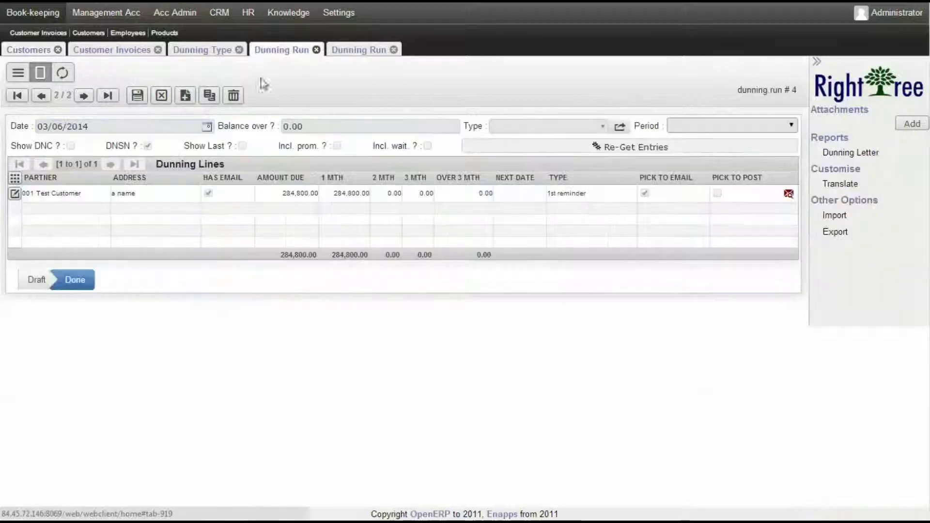
click(186, 96)
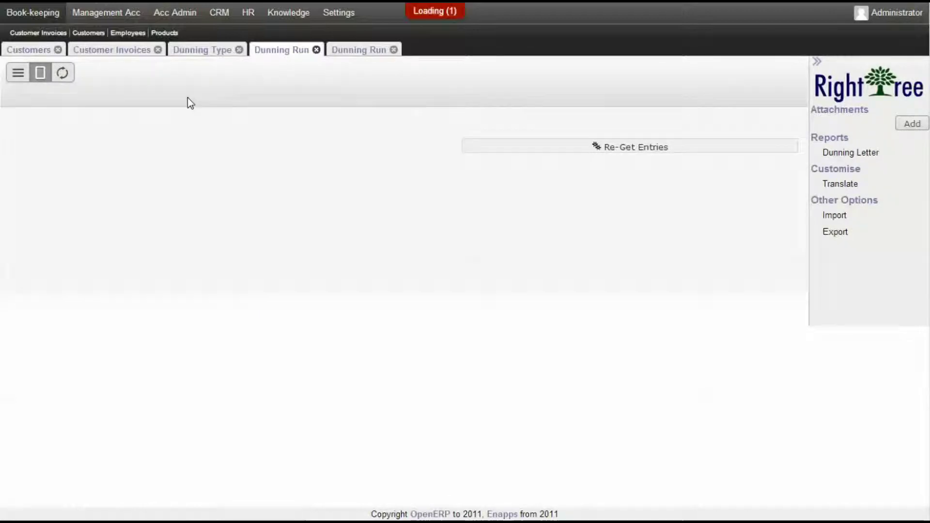
click(537, 152)
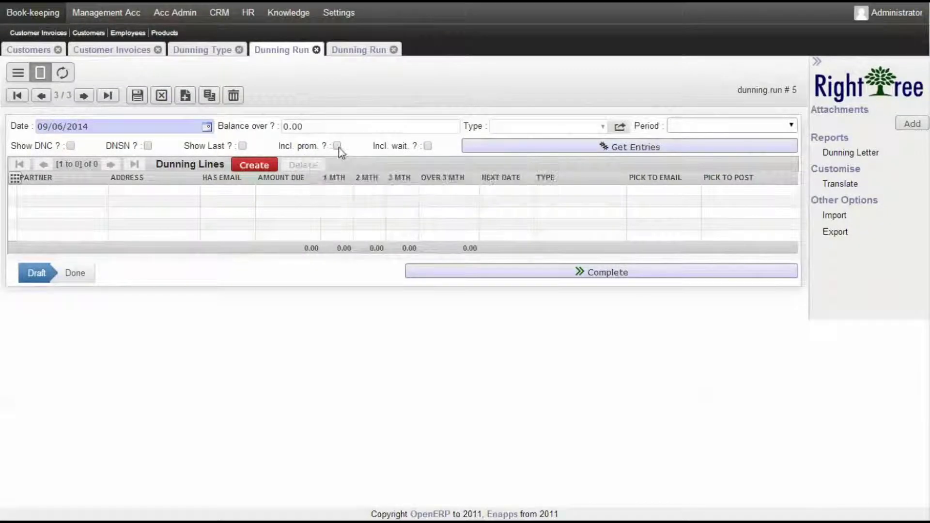
- Include promised and waiting customers in the 09/06/2014 dunning run and get the entries again
click(338, 146)
click(428, 146)
click(557, 147)
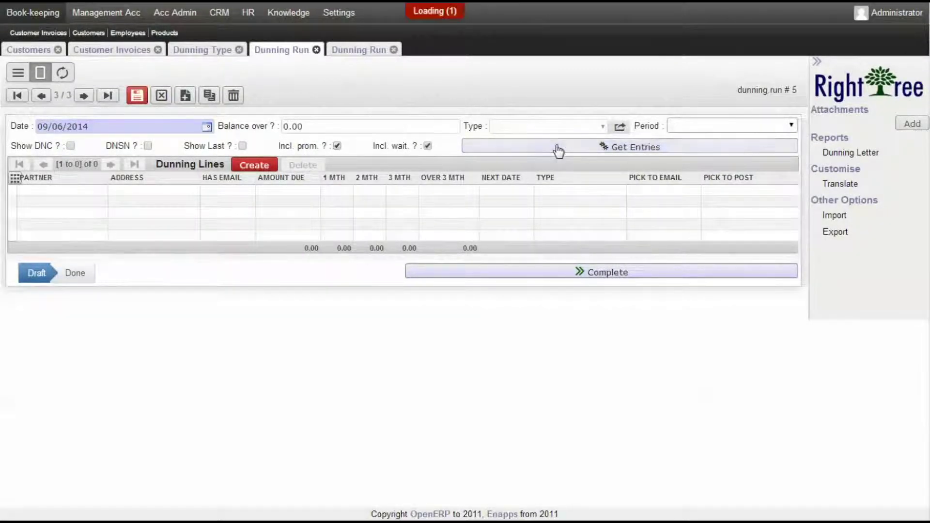
- Check the available reminder types on the New Customer dunning line
click(615, 194)
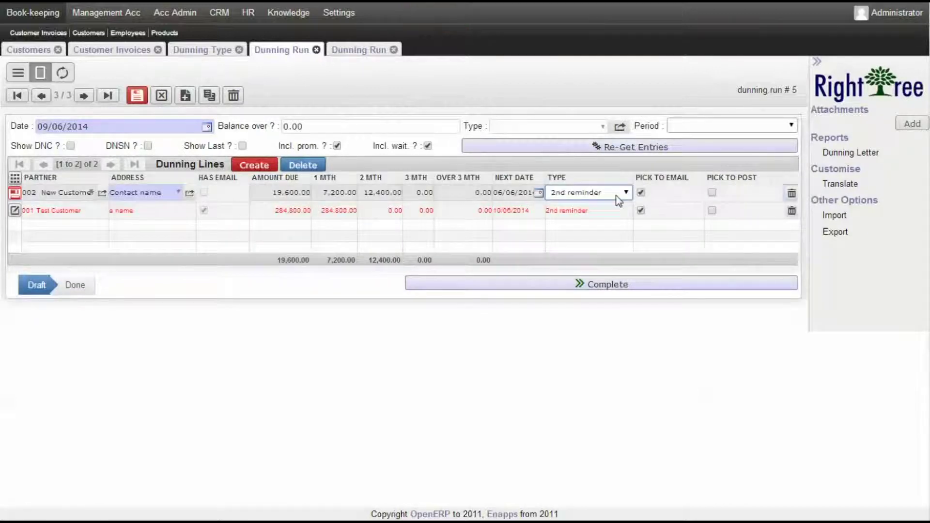
click(616, 196)
click(616, 196)
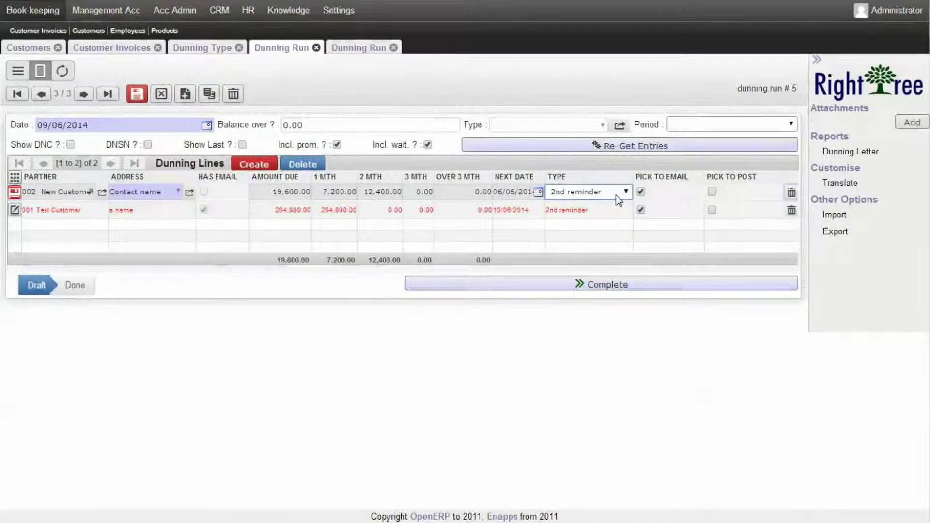